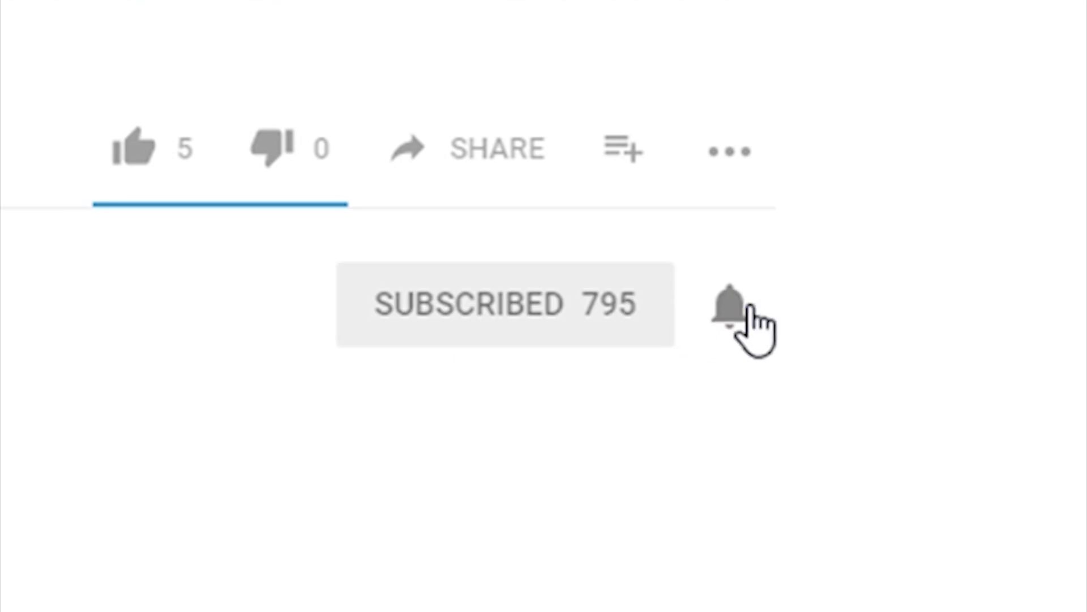
- Open the PlayFab website's Features page in the browser
left_click(746, 309)
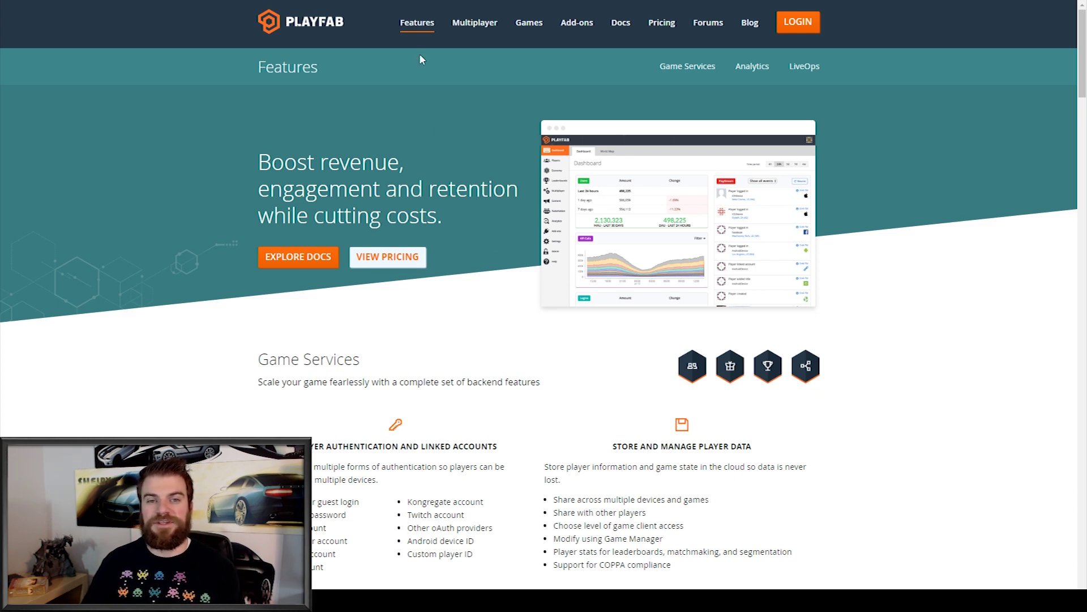
scroll(433, 191, "down", 3)
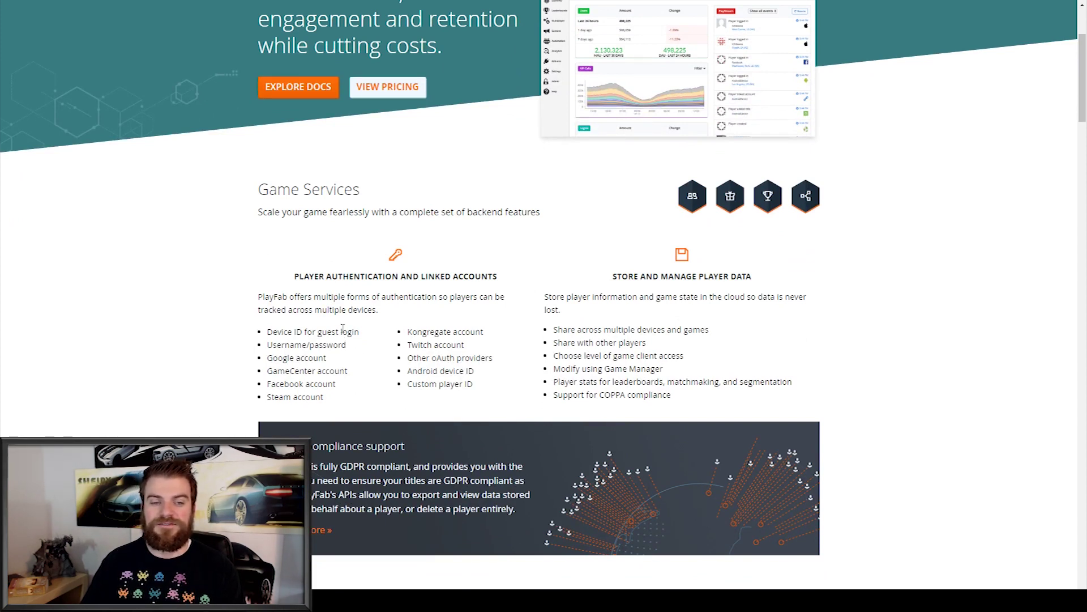
scroll(342, 328, "up", 1)
left_click_drag(258, 246, 363, 244)
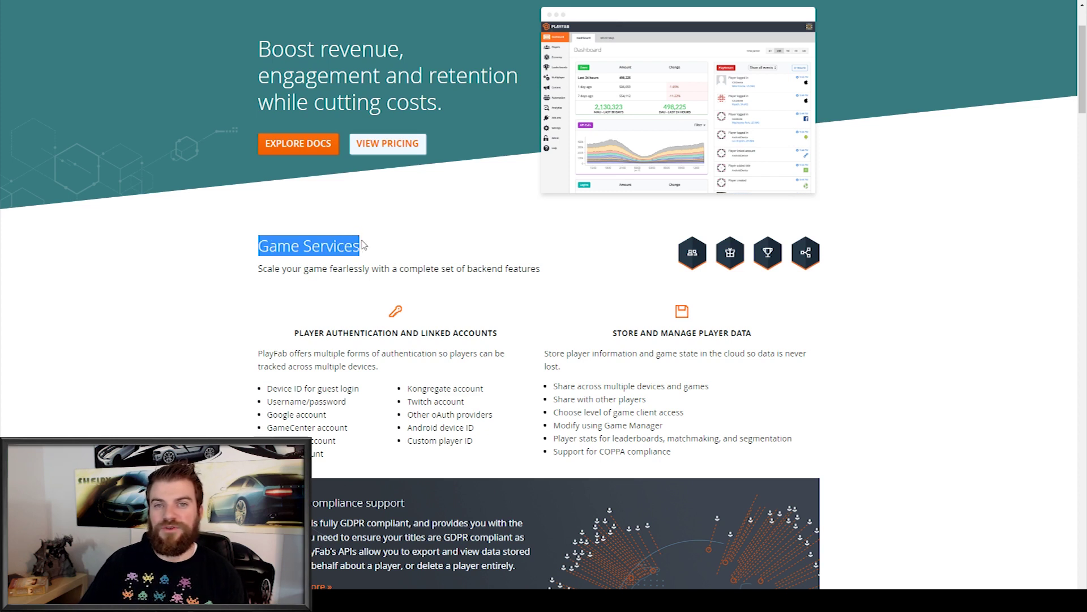
left_click_drag(294, 334, 440, 339)
left_click(447, 333)
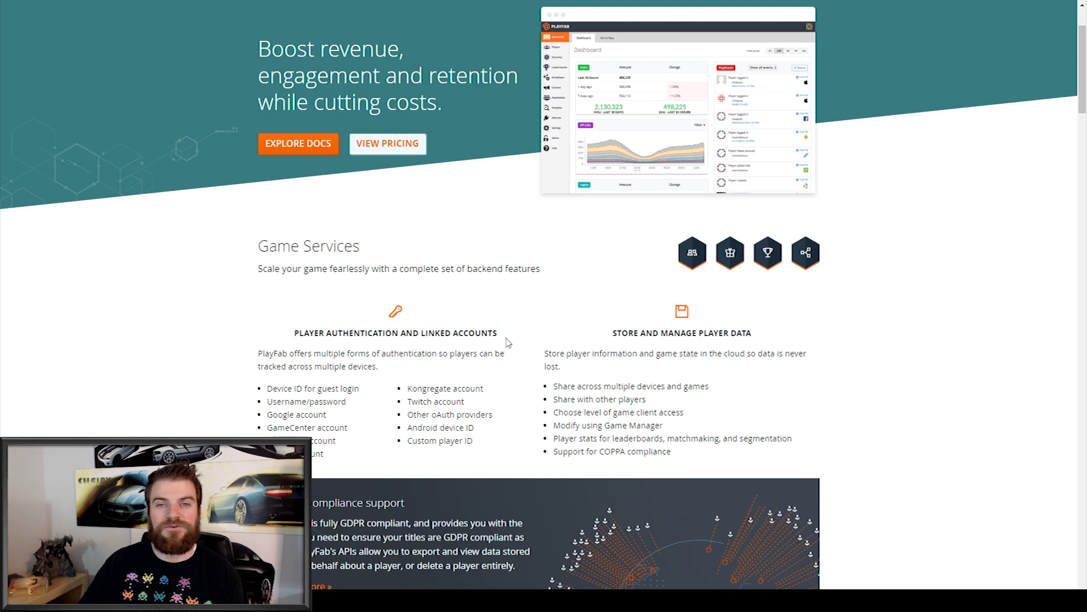
left_click_drag(623, 334, 738, 337)
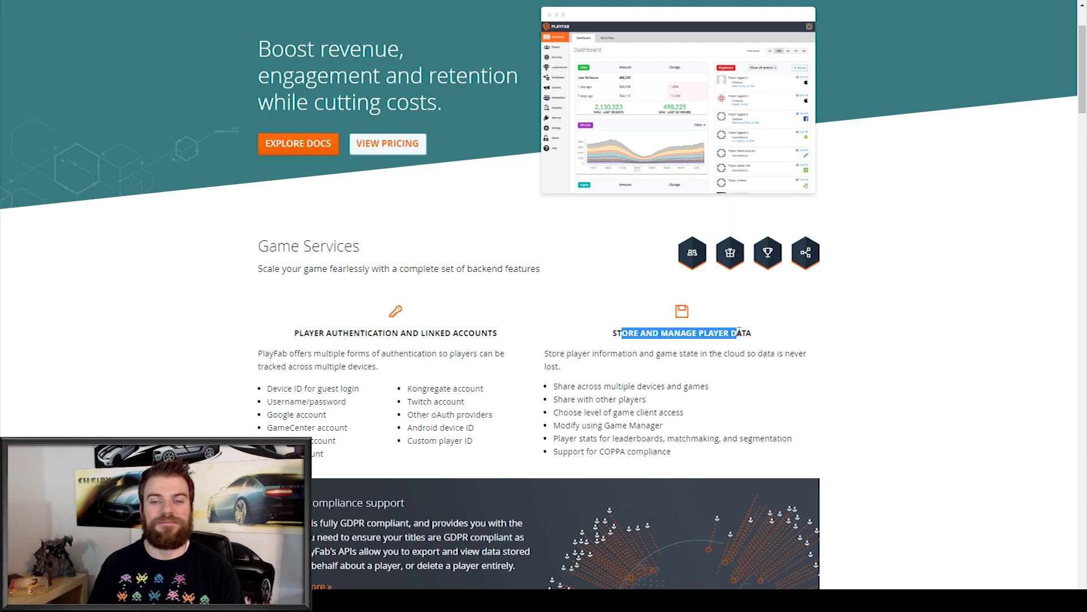
scroll(309, 324, "down", 9)
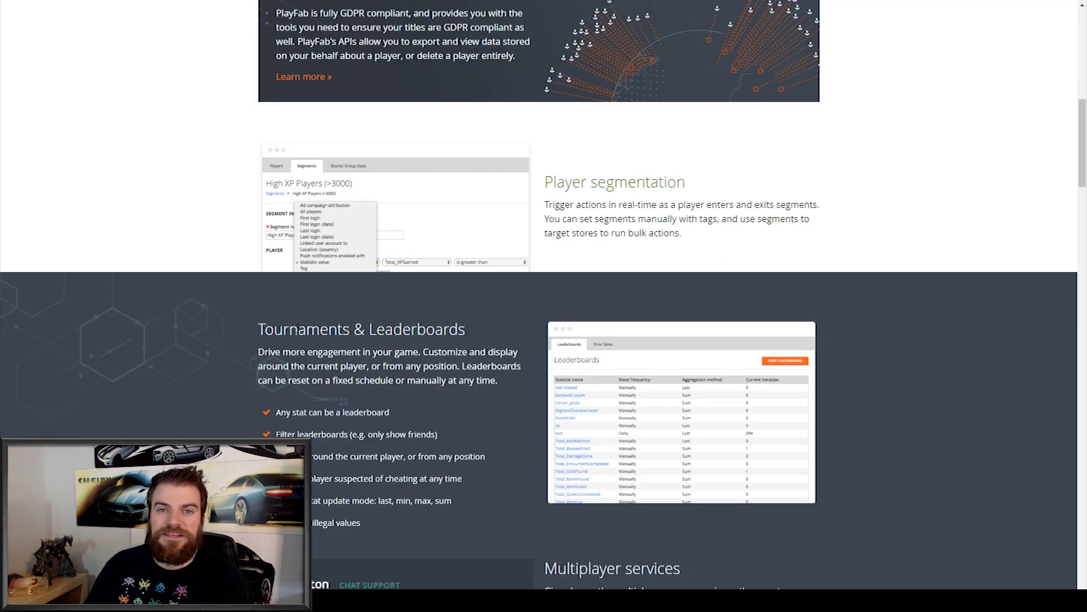
- Read the Tournaments & Leaderboards, In-game characters and Send push notifications feature sections
left_click_drag(266, 329, 443, 320)
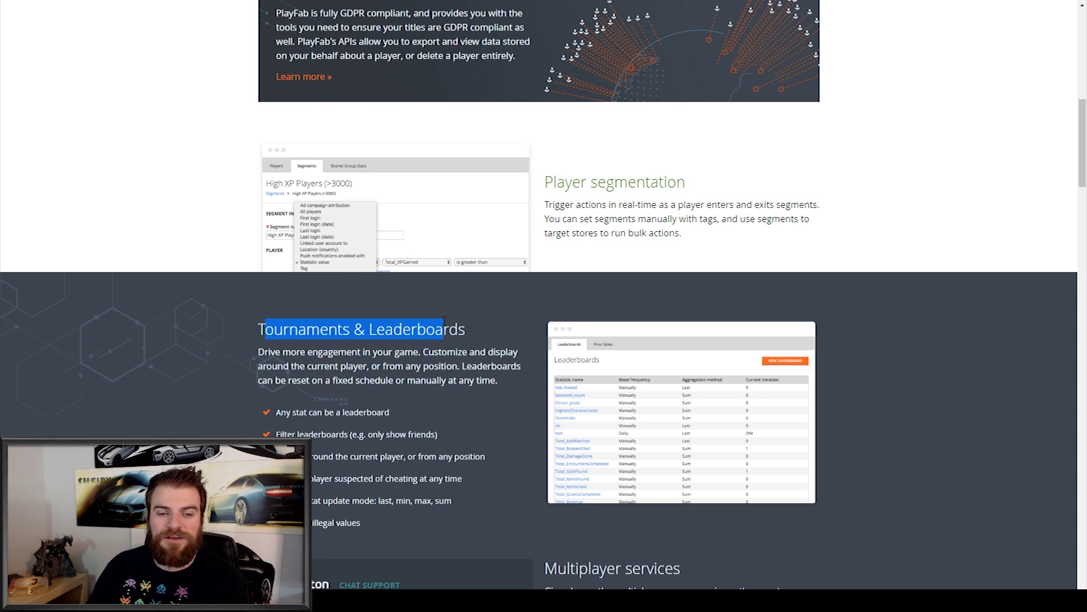
scroll(444, 319, "down", 7)
left_click_drag(544, 171, 681, 173)
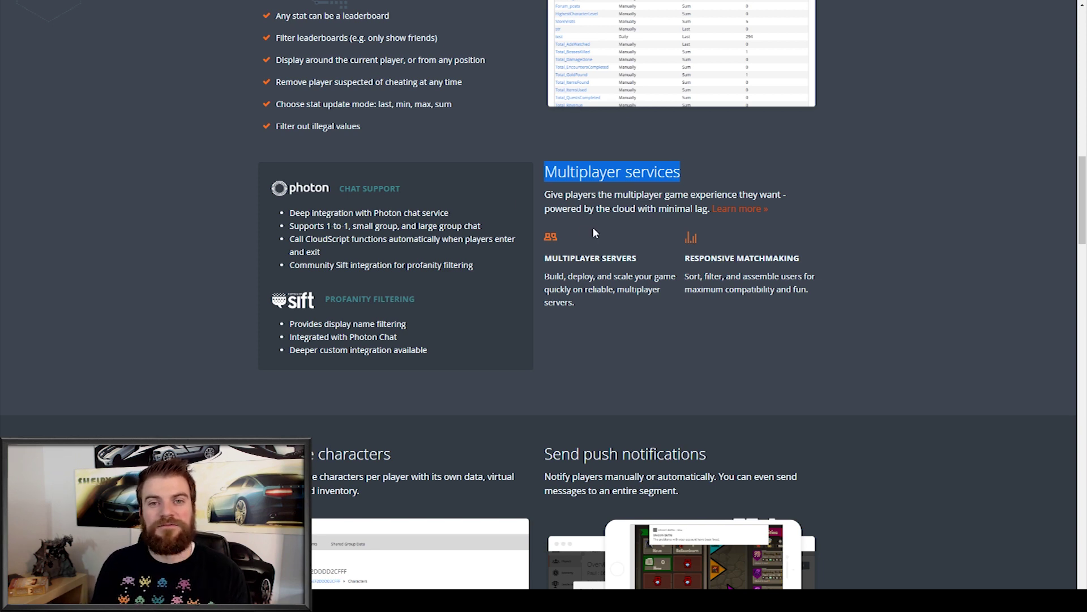
scroll(612, 159, "down", 4)
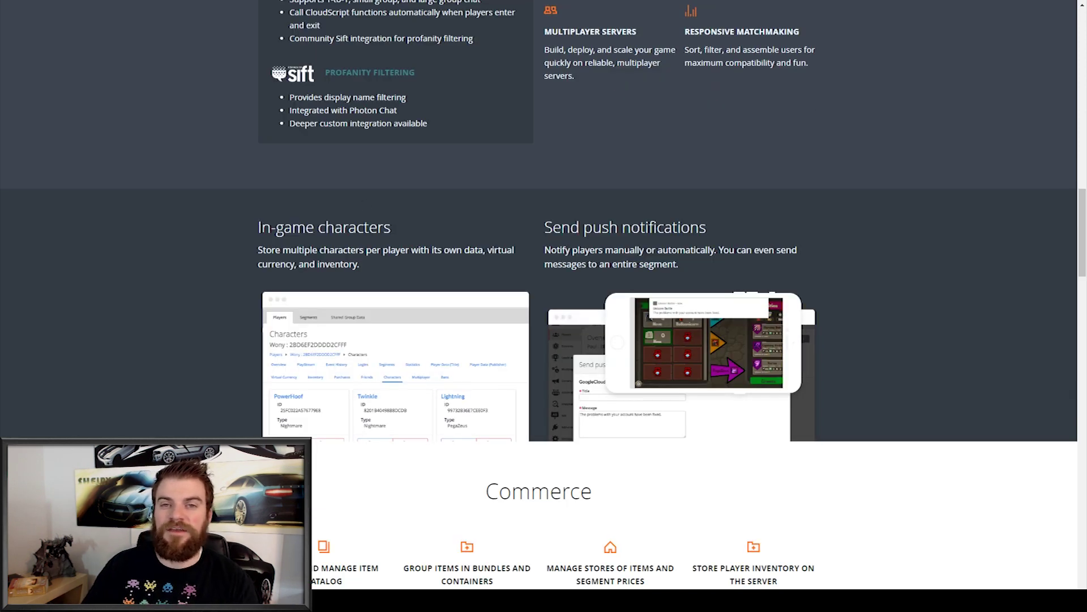
left_click_drag(259, 228, 385, 228)
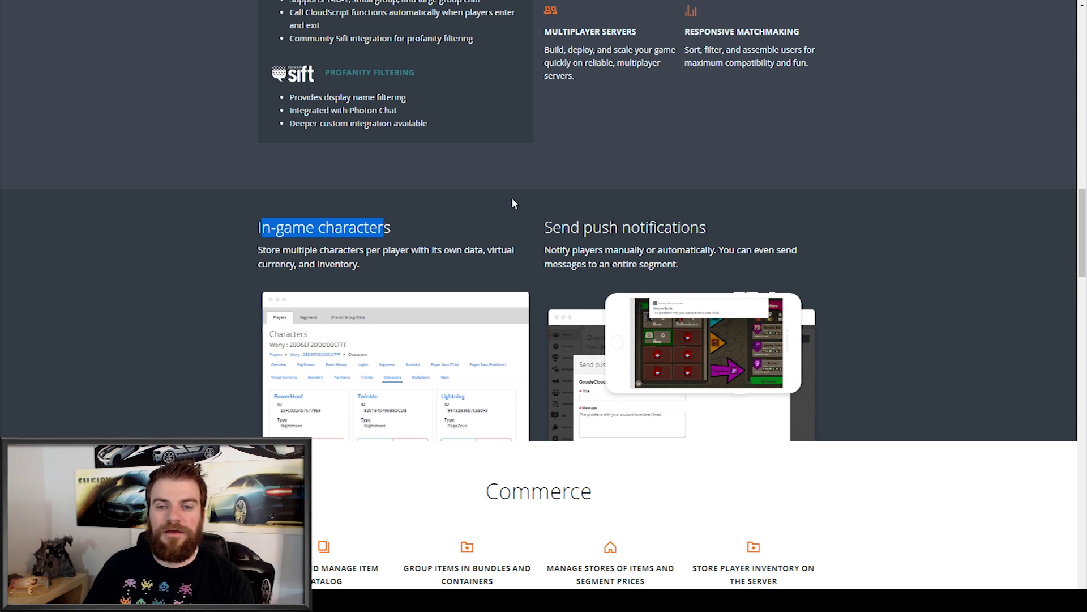
left_click_drag(553, 229, 721, 231)
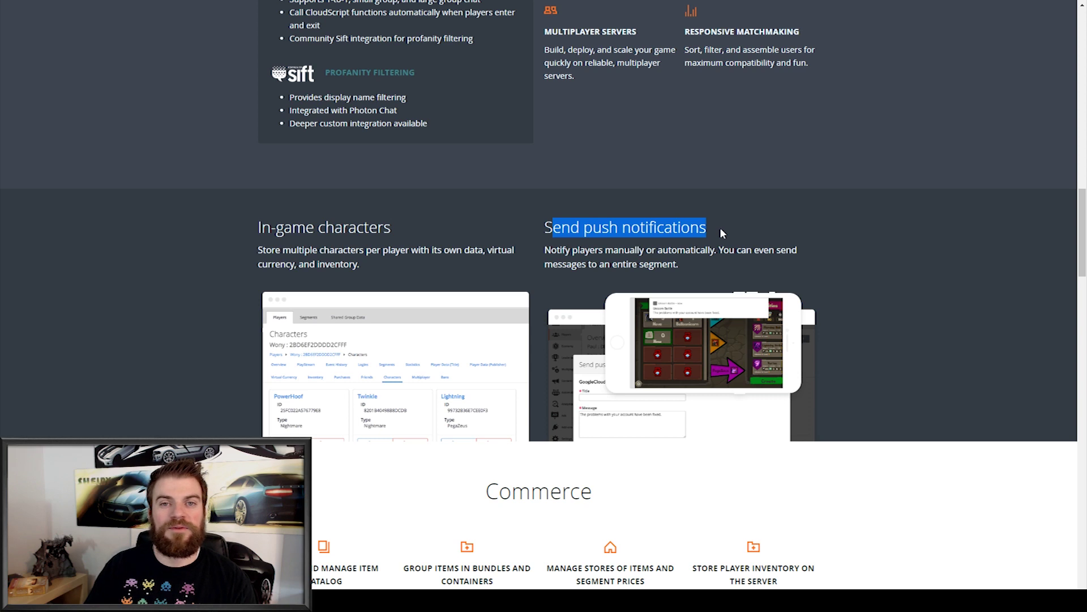
- Read the Commerce and Real-time Analytics feature sections
scroll(719, 226, "down", 5)
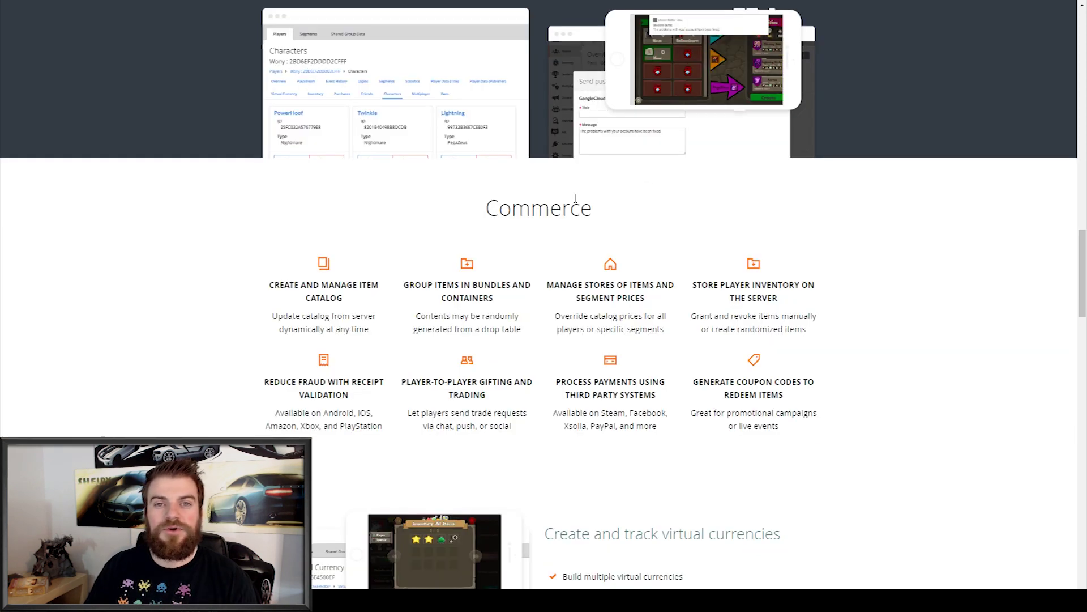
left_click_drag(487, 209, 575, 202)
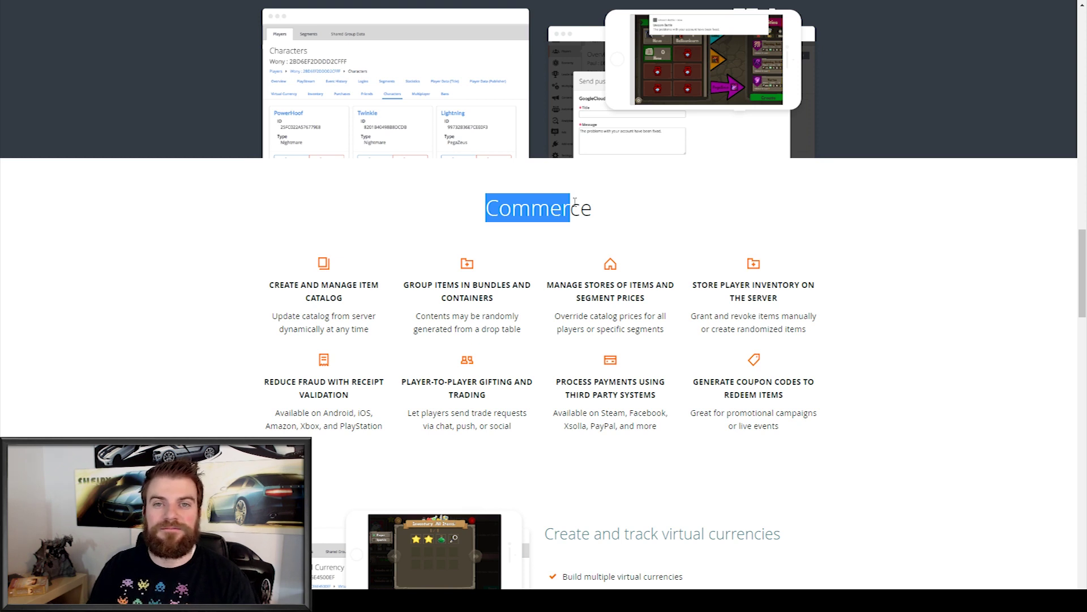
left_click(495, 213)
scroll(494, 213, "up", 1)
scroll(495, 213, "down", 8)
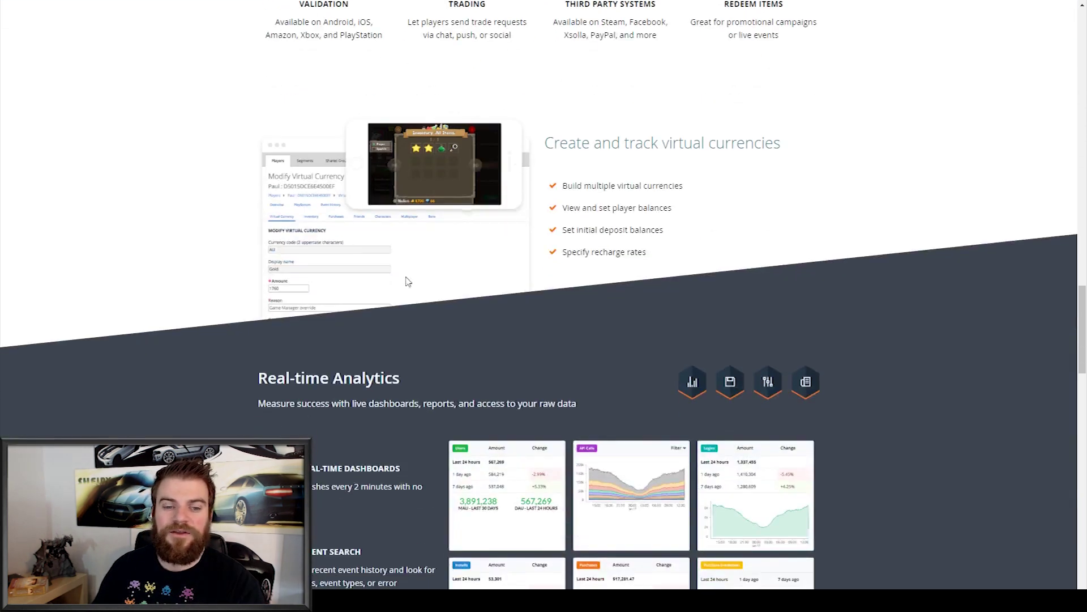
left_click_drag(268, 321, 380, 335)
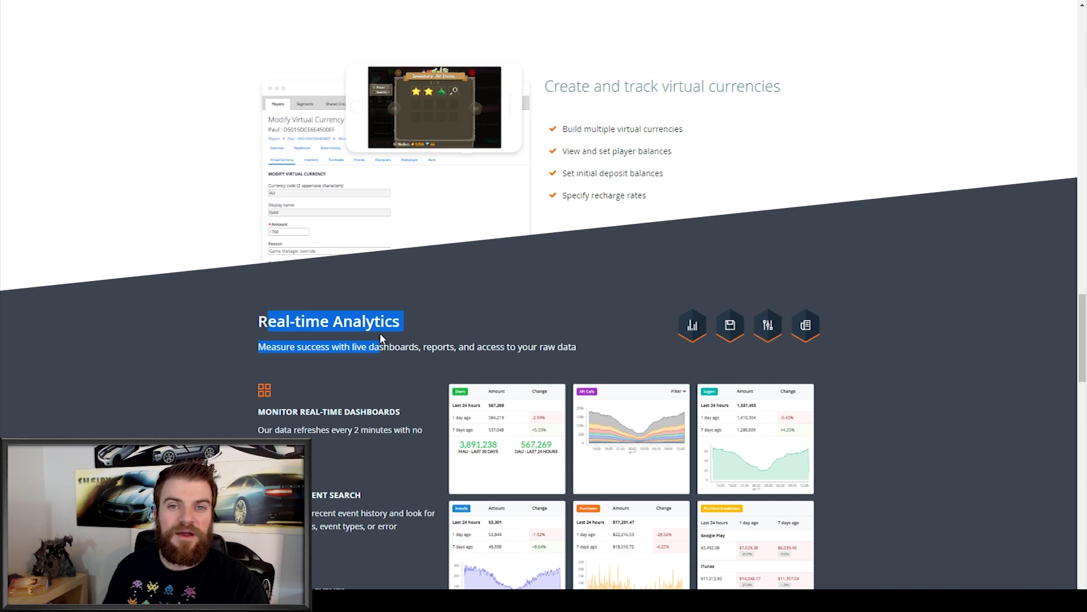
scroll(365, 390, "up", 5)
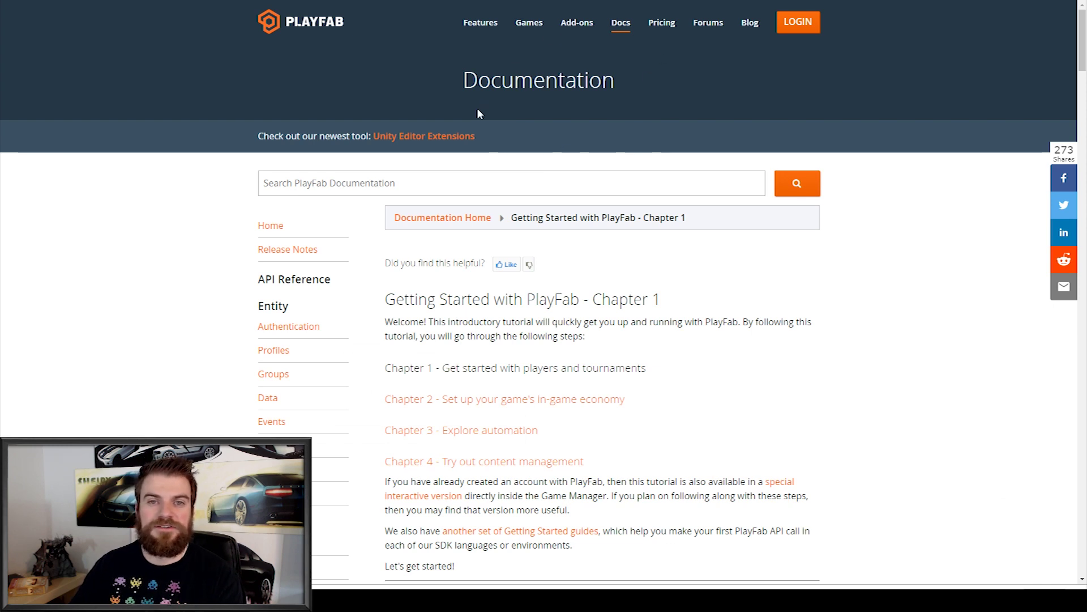
- Open the Unity Getting Started guide and scroll to the Download PlayFab SDK section
scroll(485, 130, "down", 6)
scroll(481, 169, "down", 2)
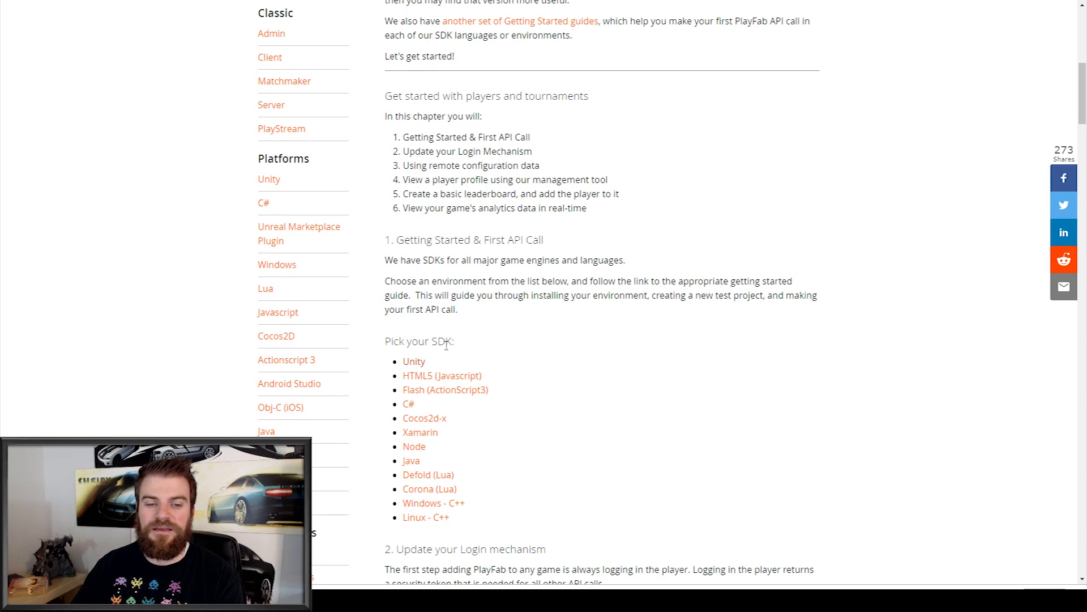
left_click(413, 365)
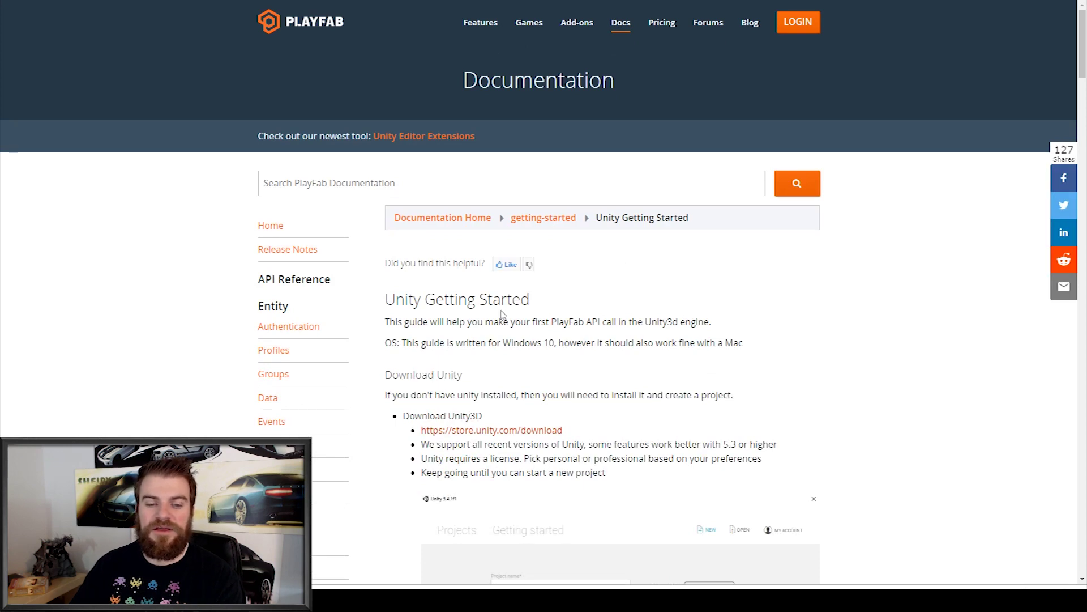
scroll(491, 285, "down", 2)
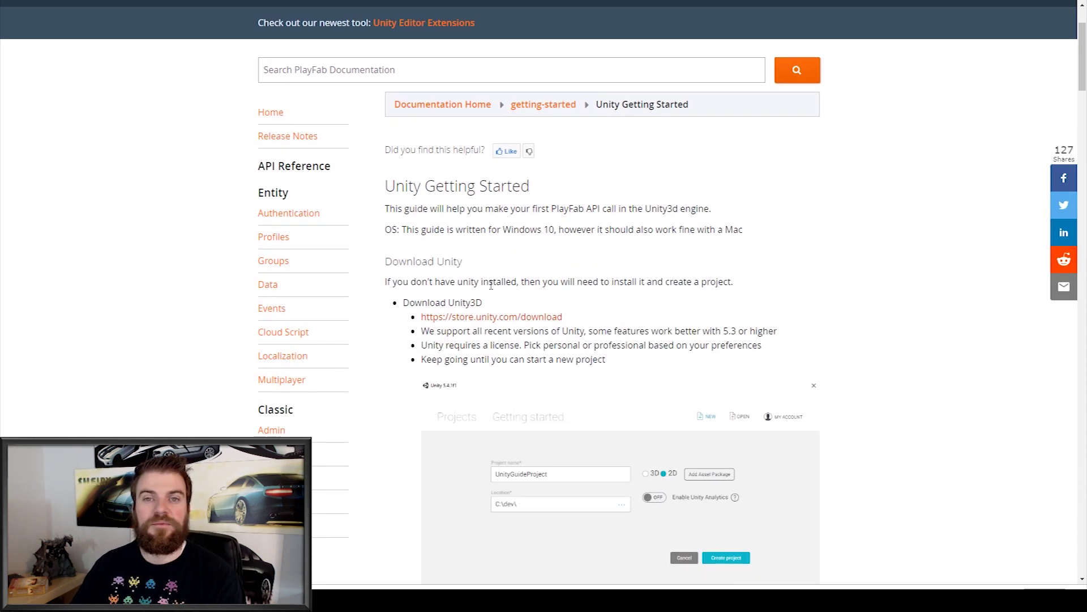
scroll(491, 285, "down", 2)
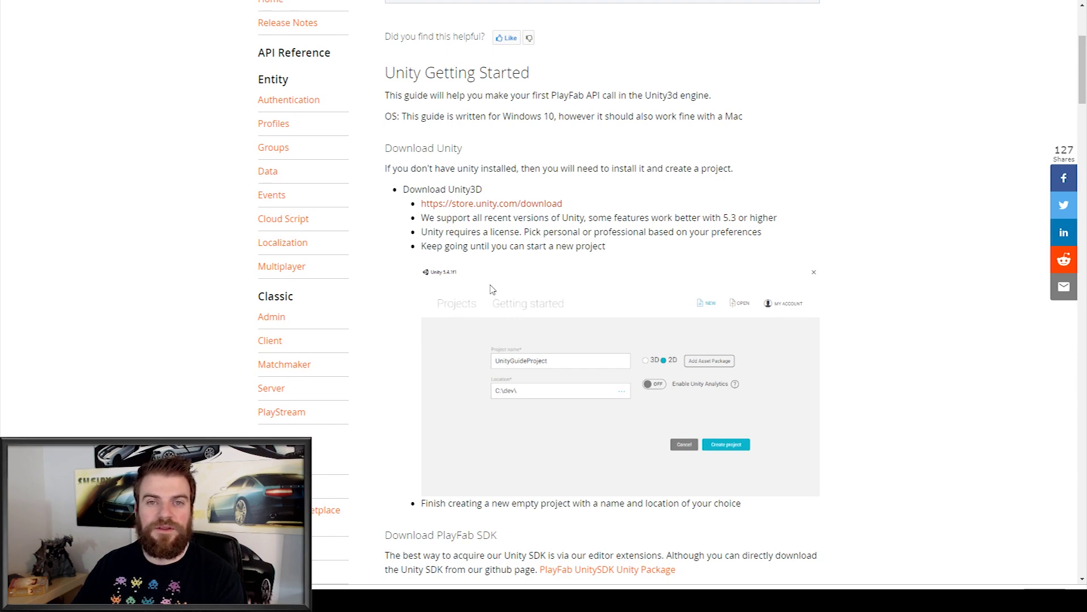
scroll(487, 269, "down", 4)
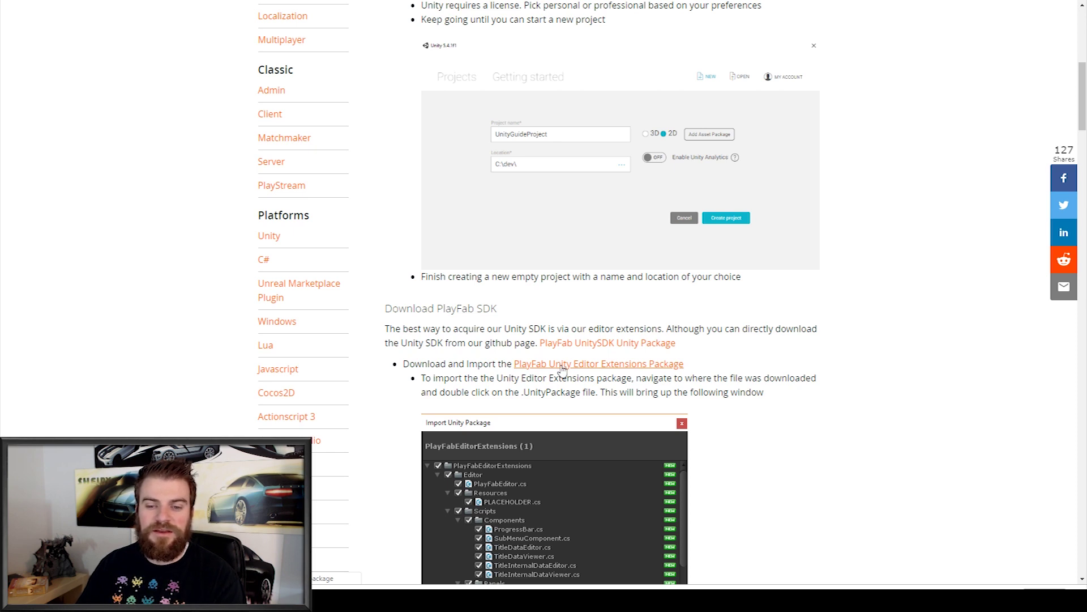
- Download PlayFabEditorExtensions.unitypackage and save it into the MyUnityPackages folder
left_click(563, 368)
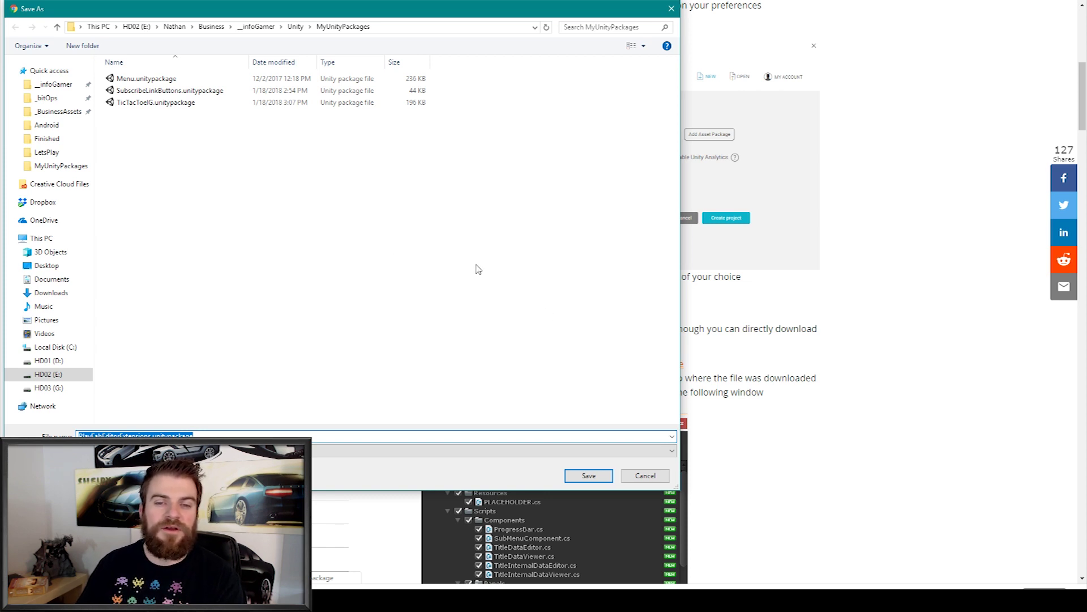
left_click(600, 479)
scroll(521, 367, "down", 3)
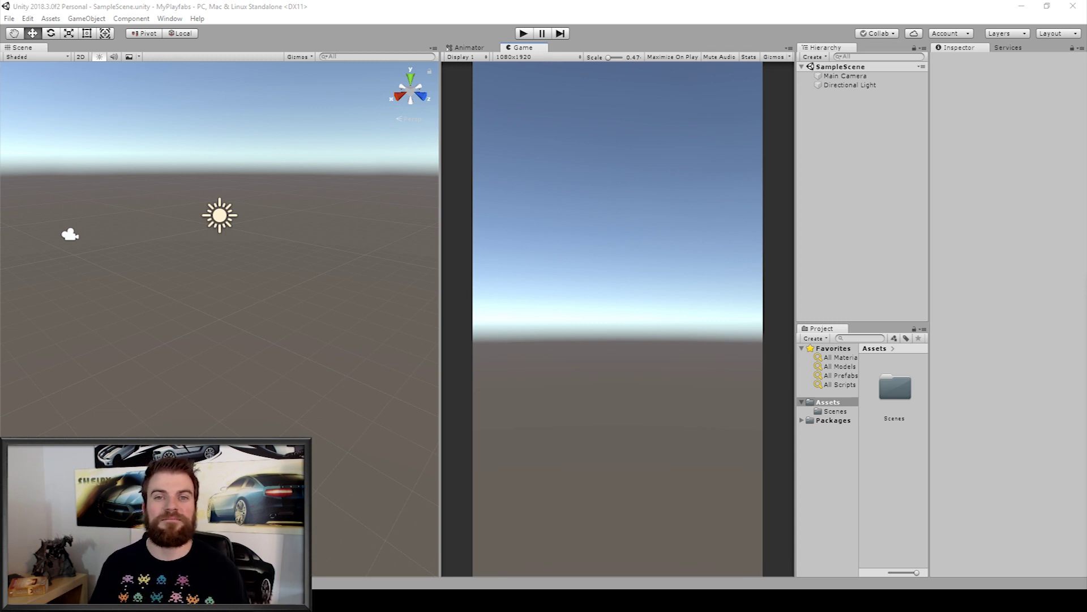
- Import the custom package PlayFabEditorExtensions.unitypackage into MyPlayfabs with all its files
left_click(379, 43)
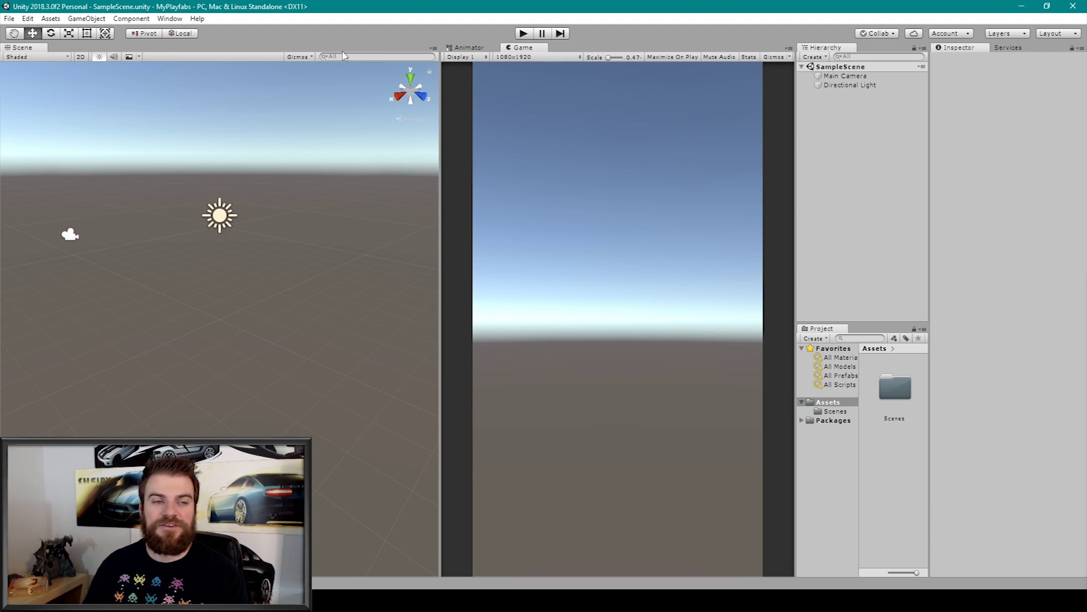
left_click(50, 18)
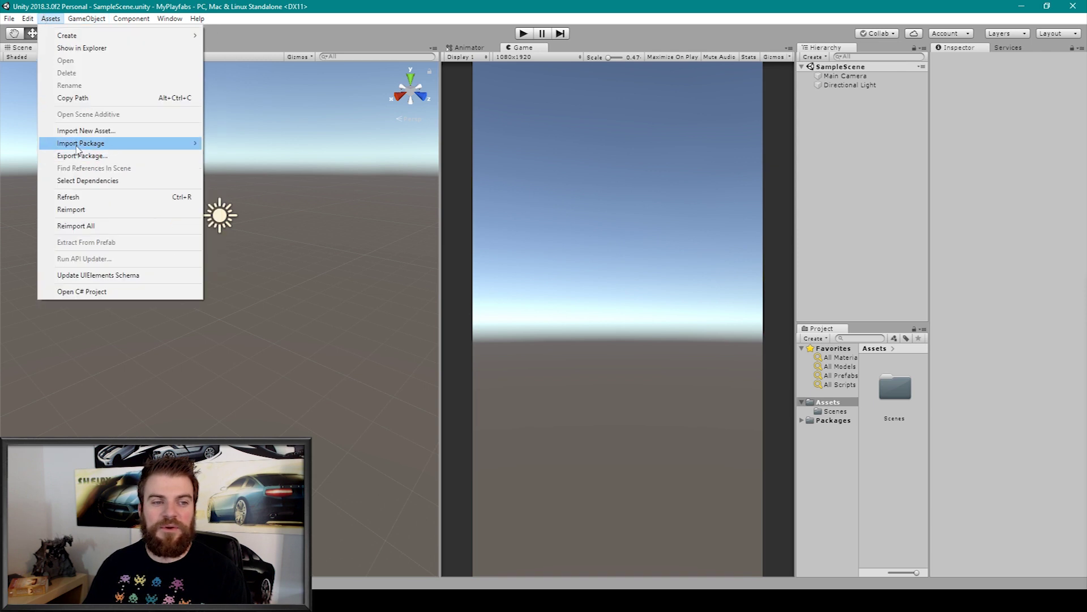
mouse_move(111, 148)
left_click(238, 144)
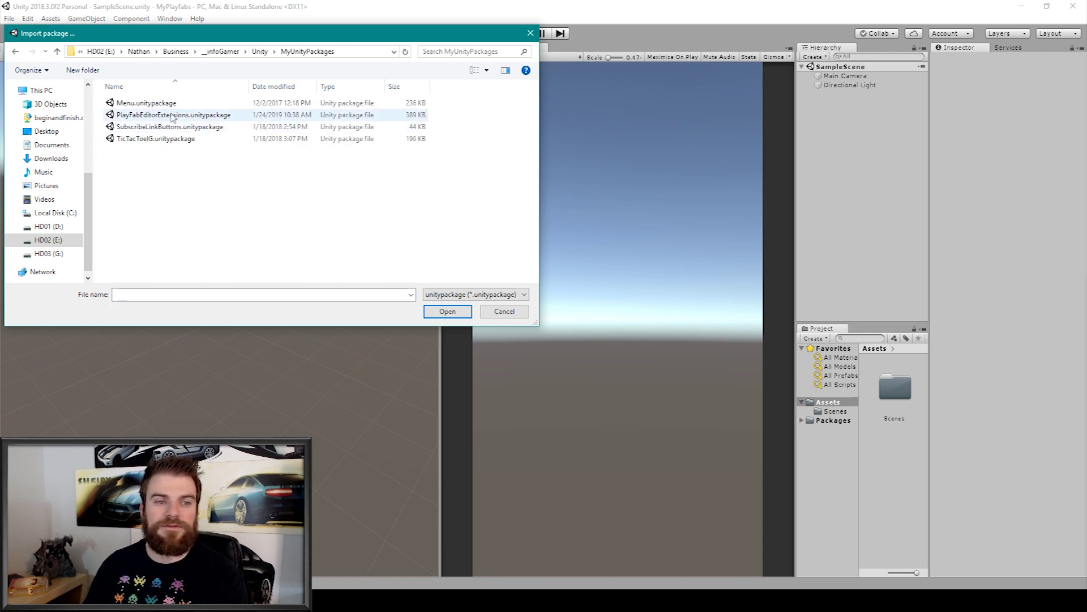
left_click(172, 116)
left_click(441, 312)
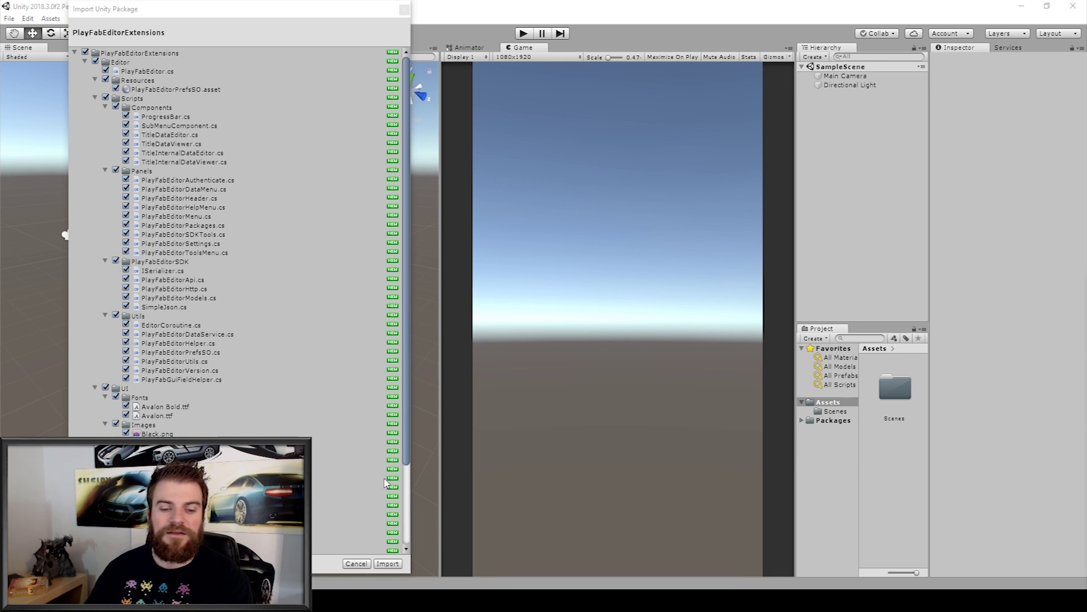
scroll(397, 556, "down", 3)
left_click(388, 563)
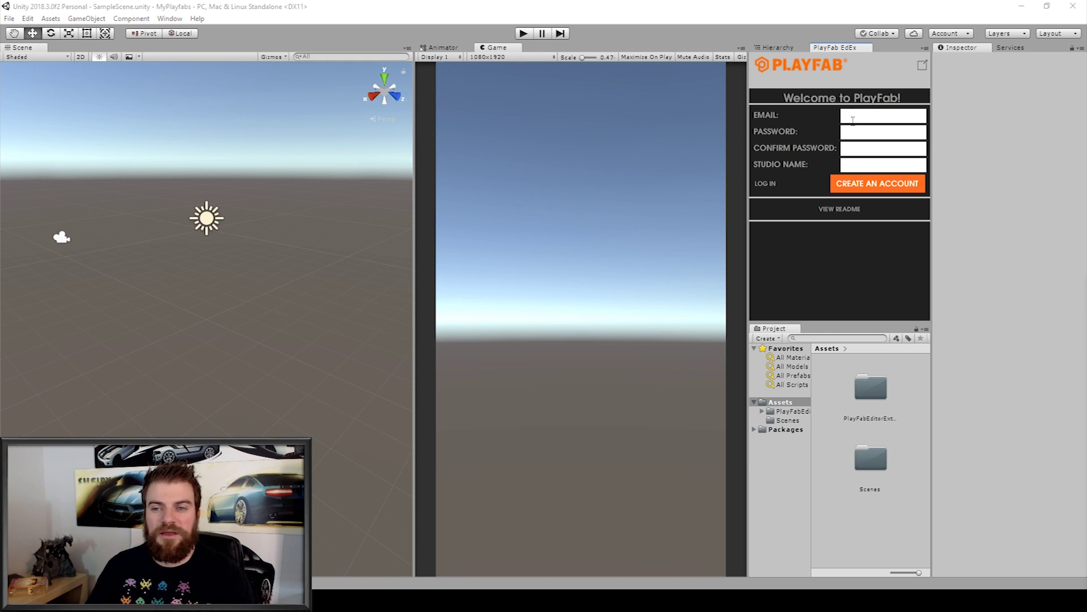
- Create a PlayFab account with the e-mail, password and studio name InfoGamer
left_click(857, 115)
key("ctrl+v")
left_click(870, 133)
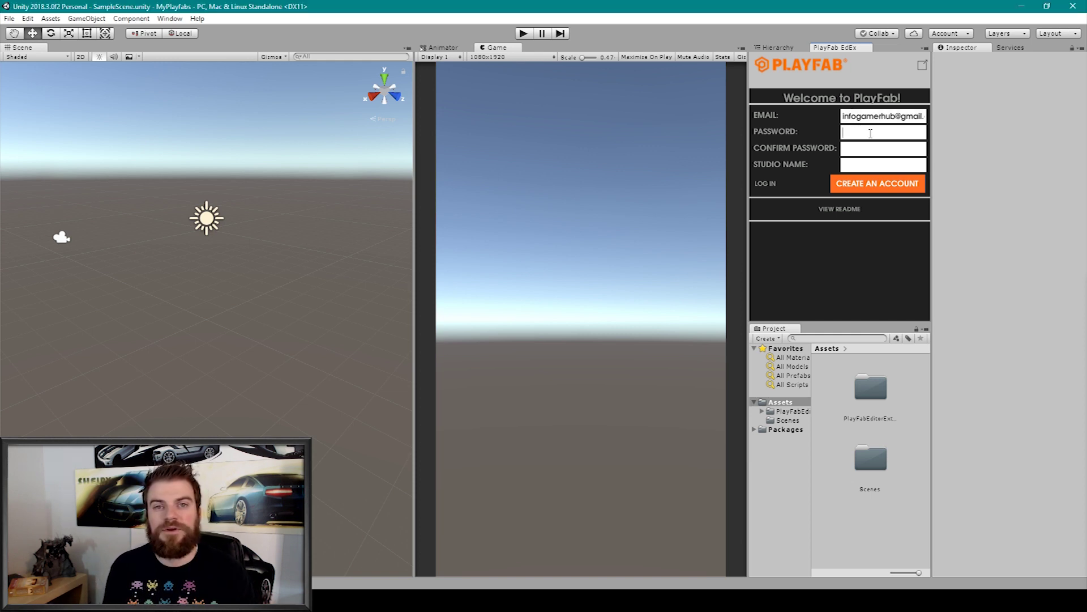
type("***************")
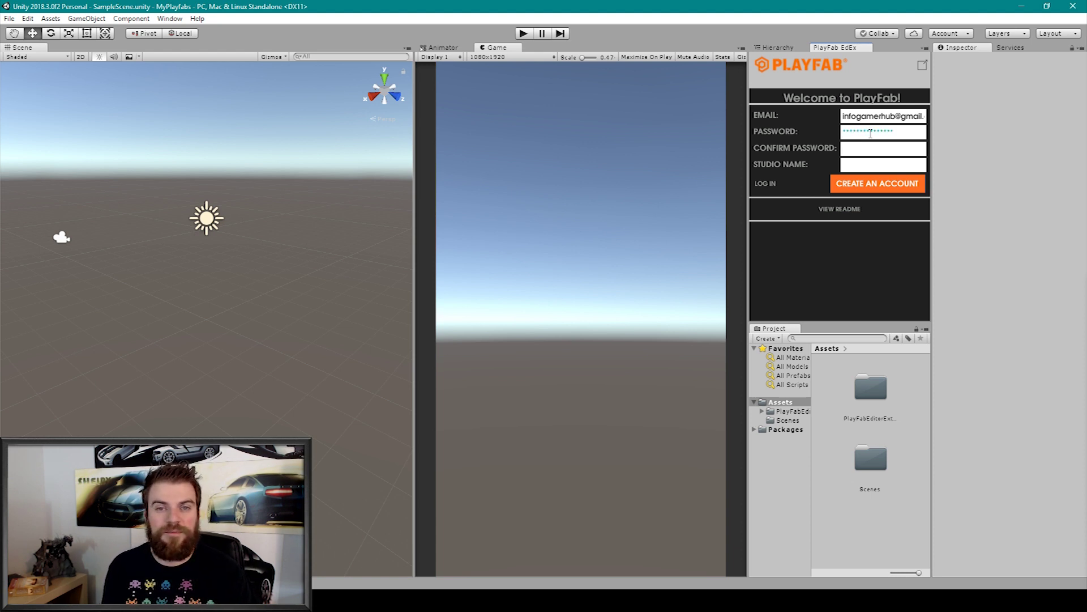
key("Tab")
type("***************")
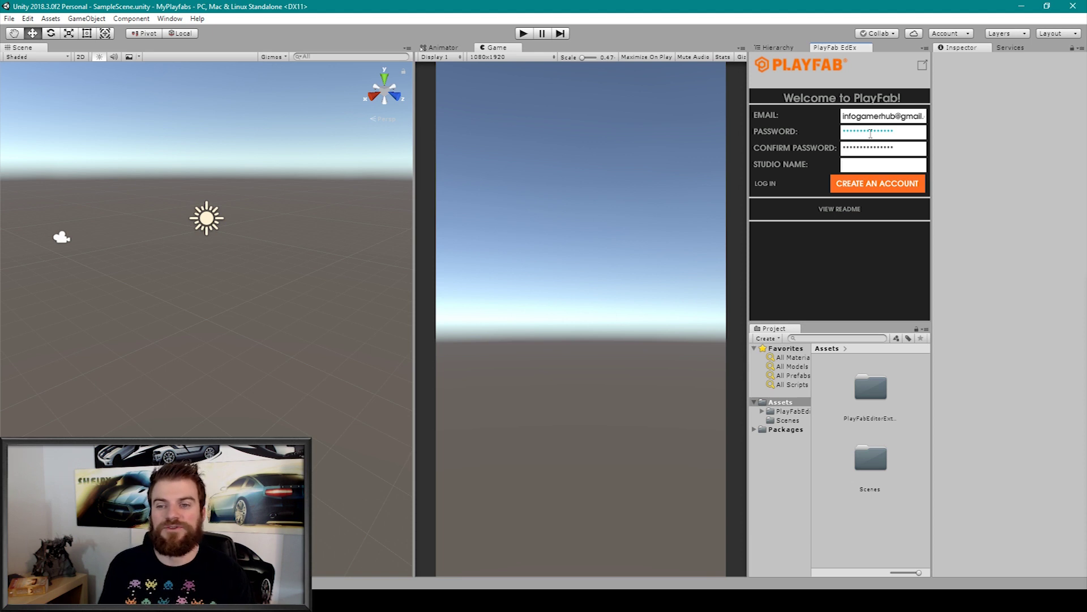
type("InfoGamer")
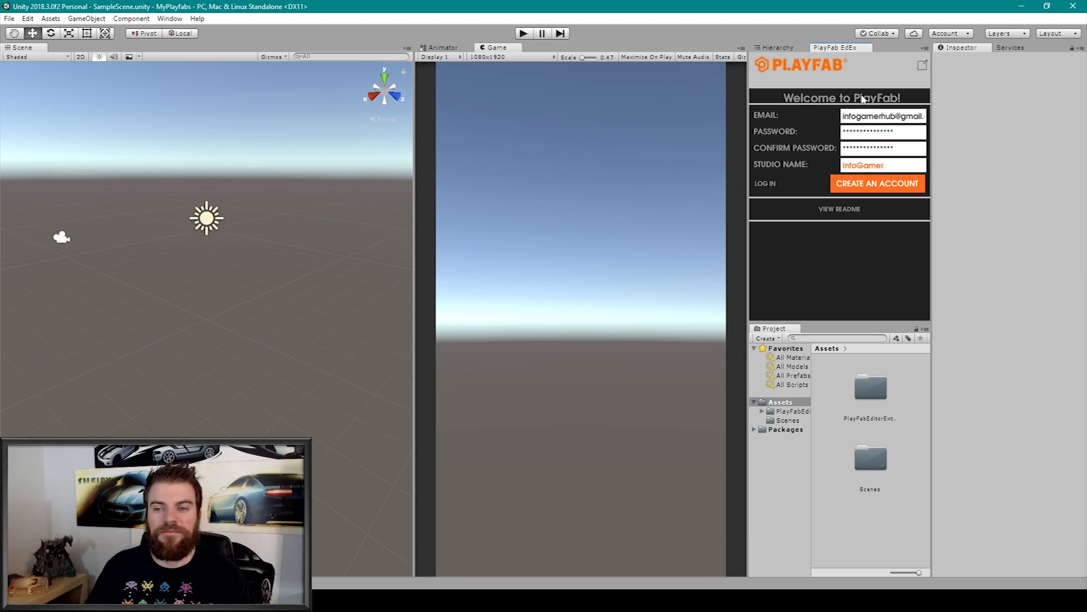
left_click(874, 184)
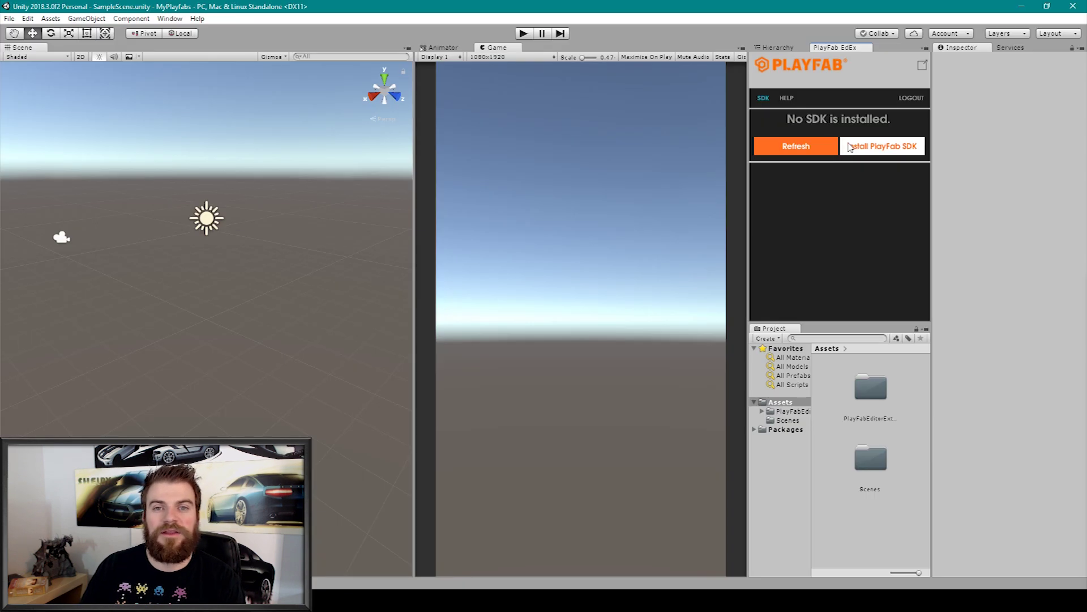
- Install the PlayFab SDK and set the project's studio to Info Gamer in PlayFab settings
left_click(896, 148)
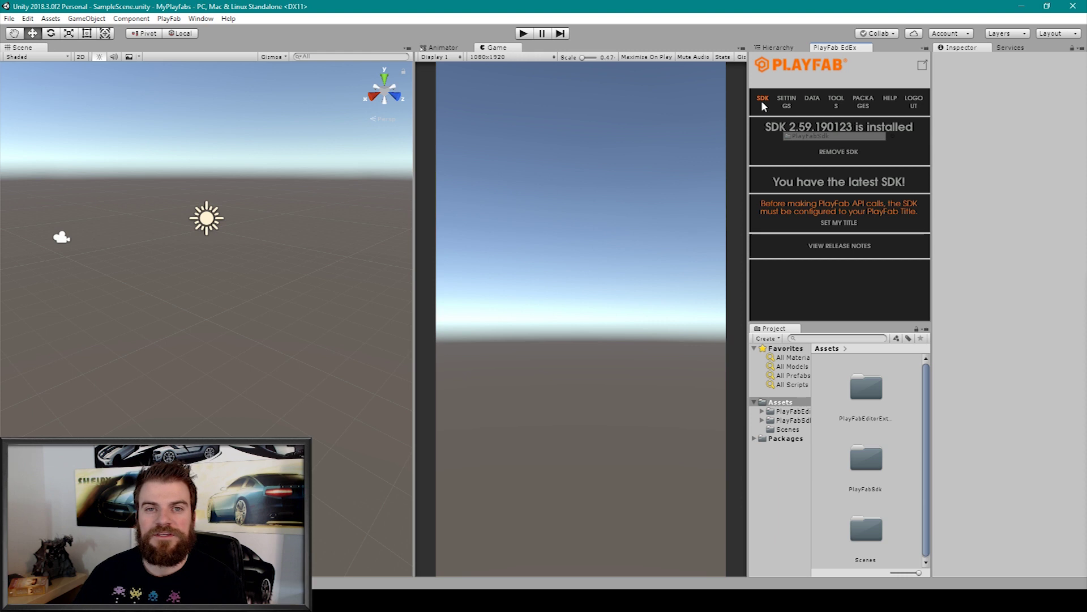
left_click(791, 106)
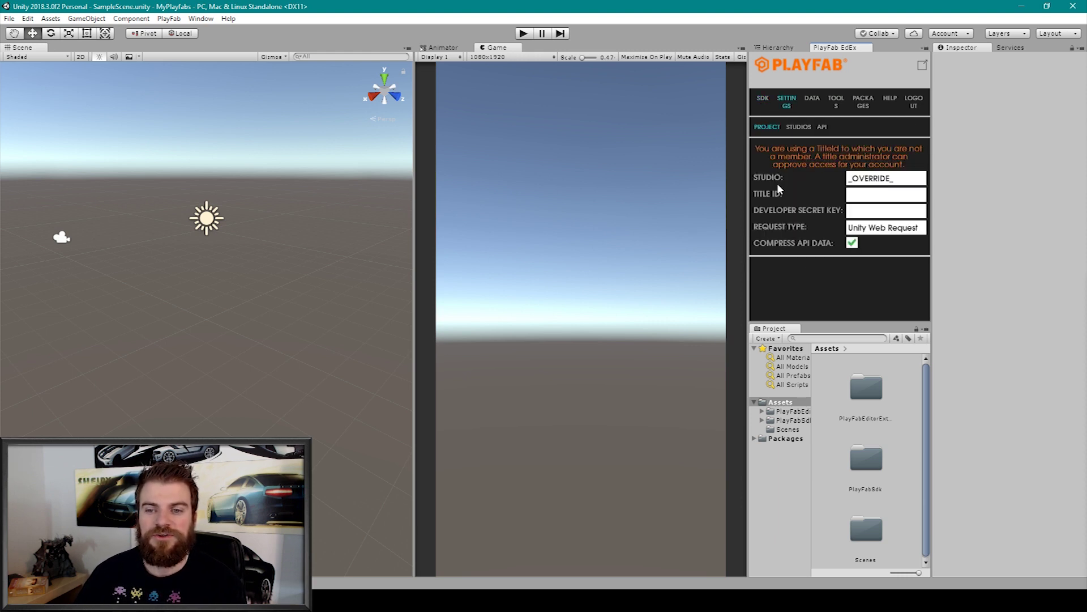
left_click(898, 178)
left_click(893, 183)
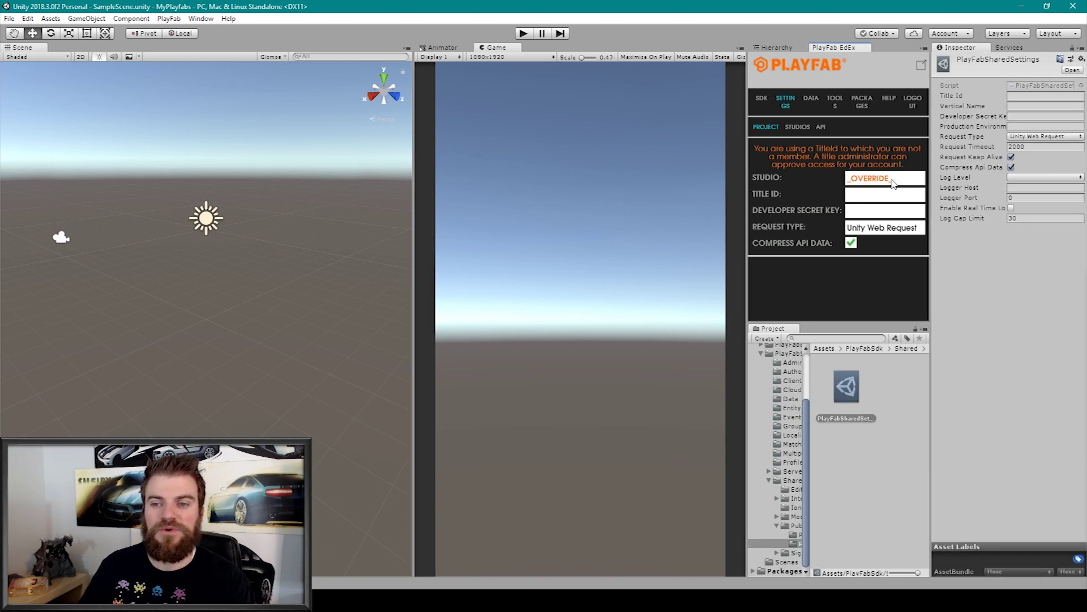
left_click(893, 181)
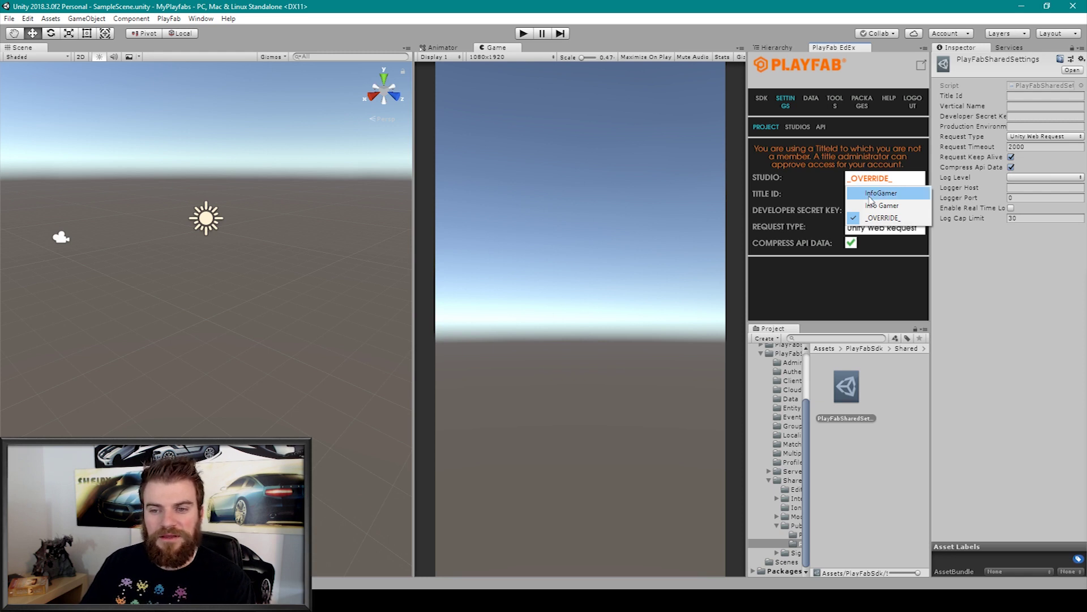
left_click(871, 195)
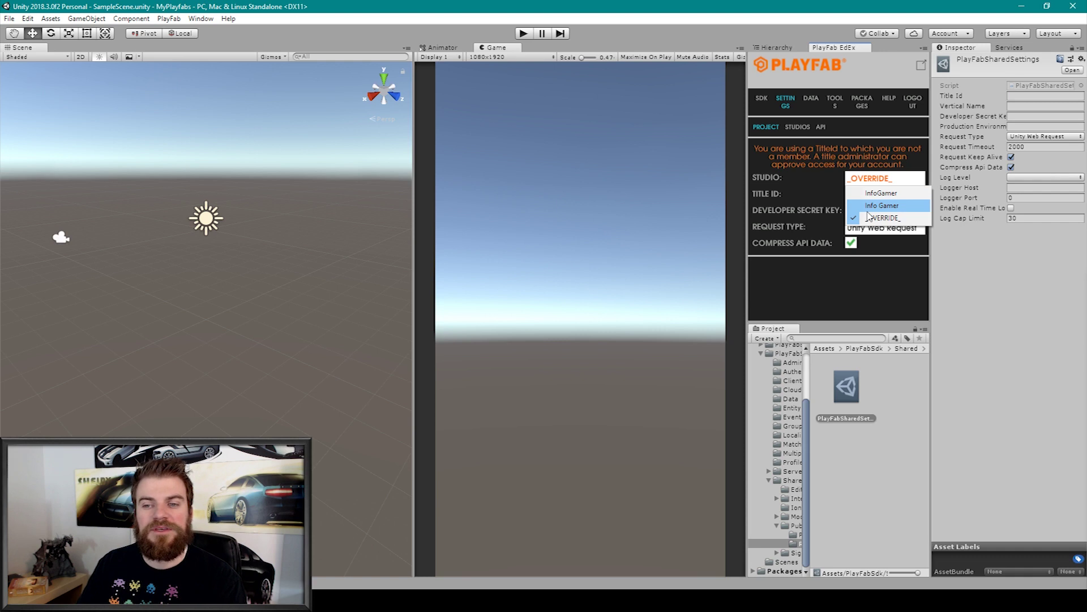
left_click(868, 210)
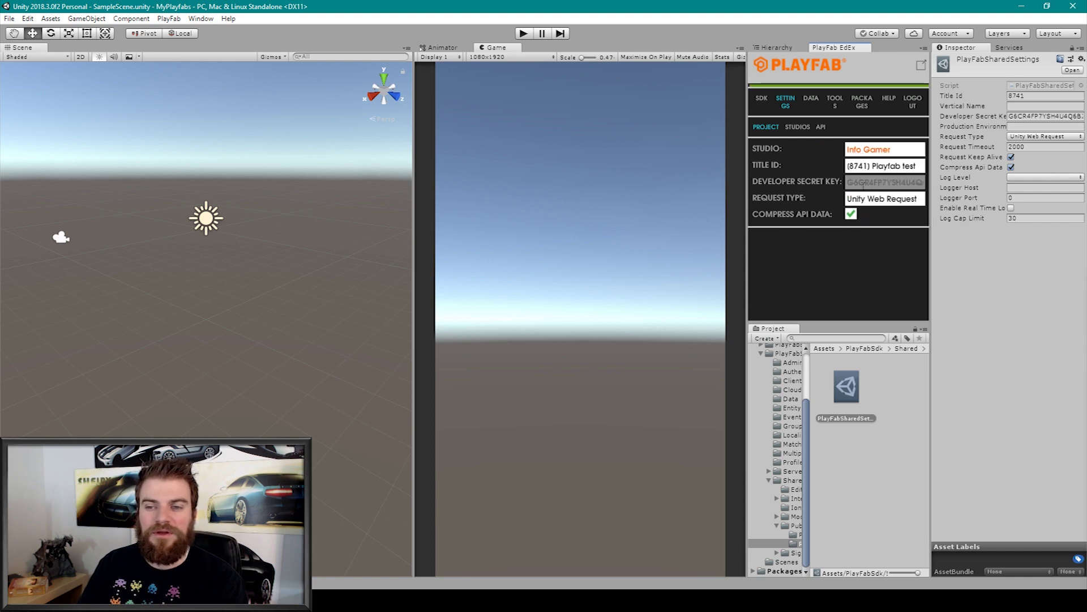